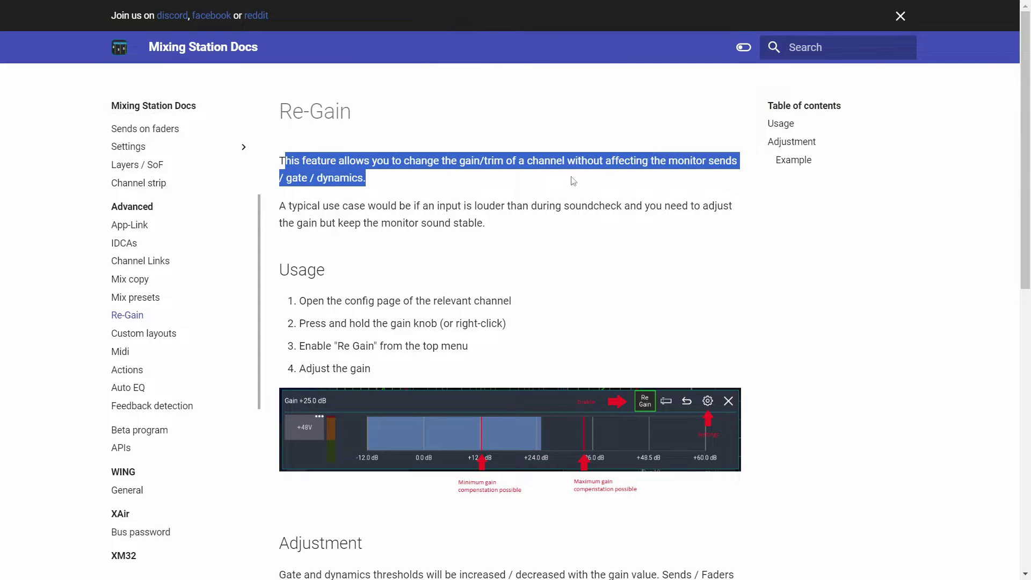
Step: Highlight the typical use case sentence in the Re-Gain page's introduction while reading it
{"action": "left_click_drag", "start_coordinate": [292, 207], "coordinate": [654, 204]}
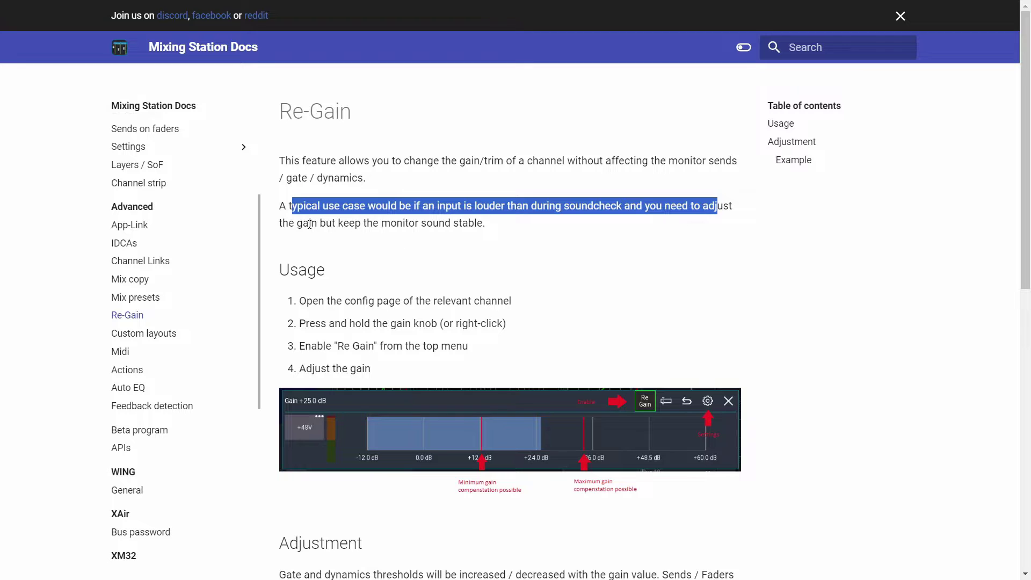
{"action": "left_click_drag", "start_coordinate": [309, 224], "coordinate": [443, 223]}
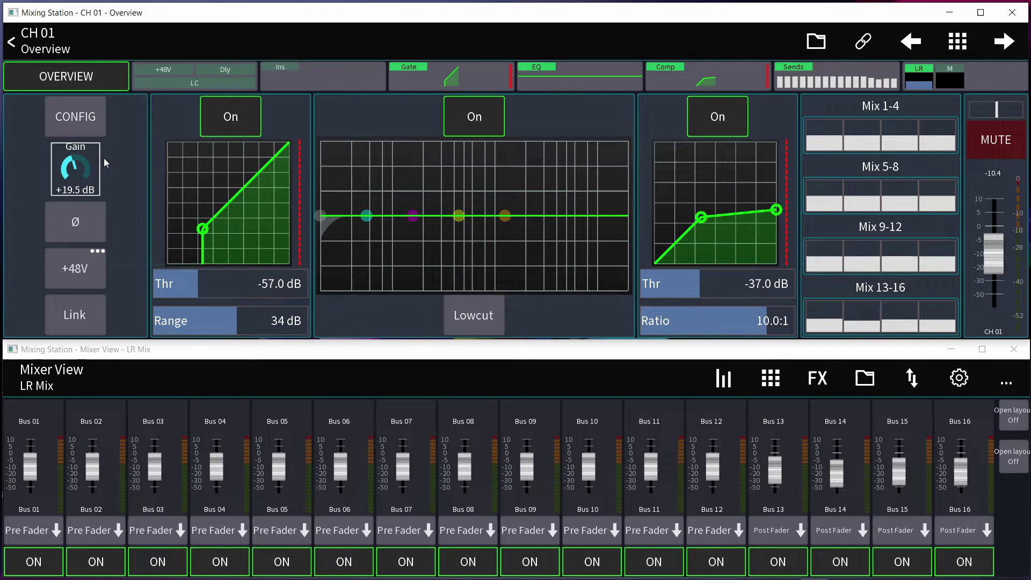
Step: Drag channel 1's gain bar up to +21.5 dB and move the gain panel aside
{"action": "left_click", "coordinate": [80, 170]}
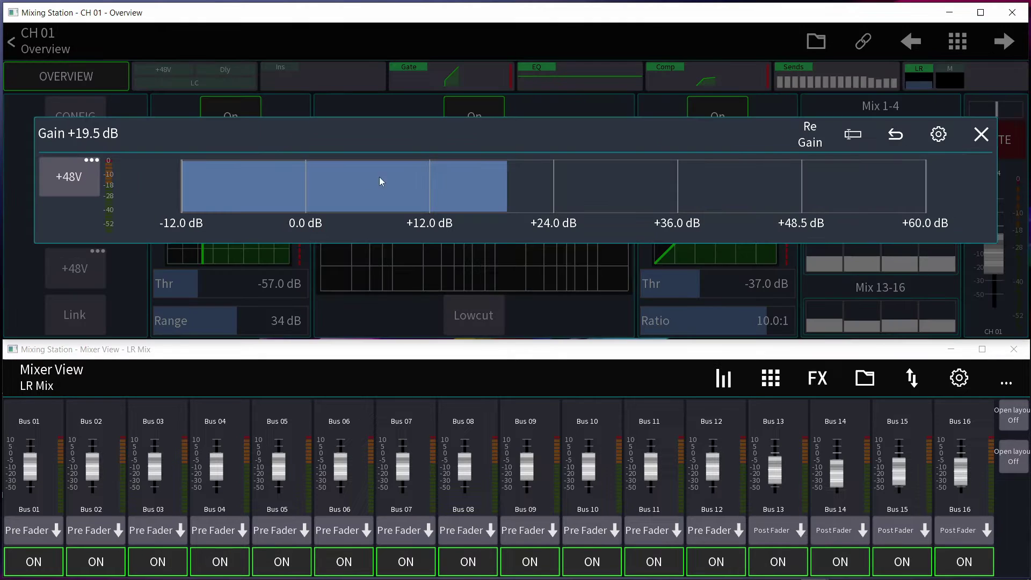
{"action": "left_click_drag", "start_coordinate": [470, 191], "coordinate": [720, 151]}
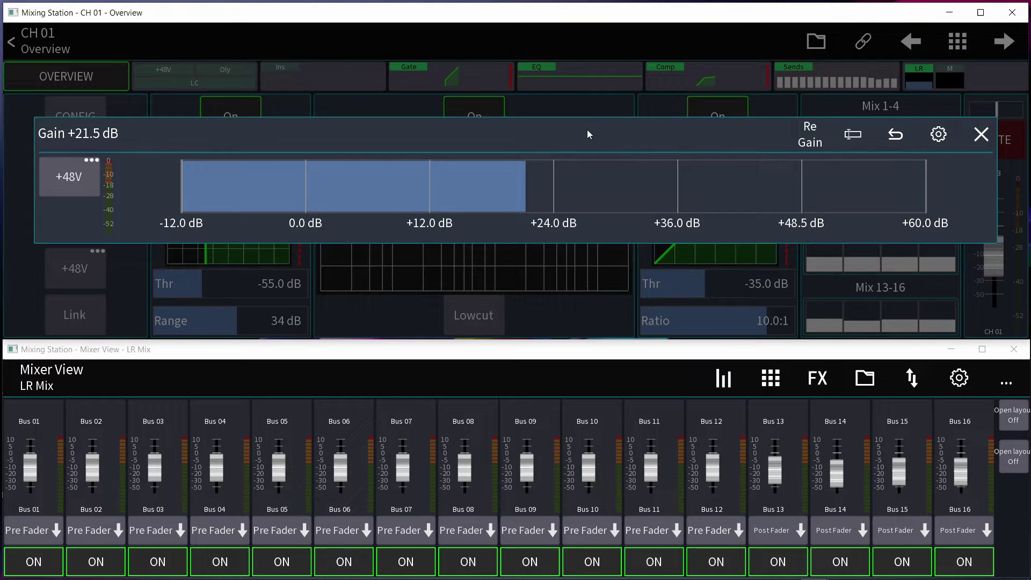
{"action": "left_click_drag", "start_coordinate": [588, 132], "coordinate": [569, 252]}
Step: Open the custom layout's CH Gain control and switch on Re Gain for channel 1
{"action": "left_click", "coordinate": [976, 138]}
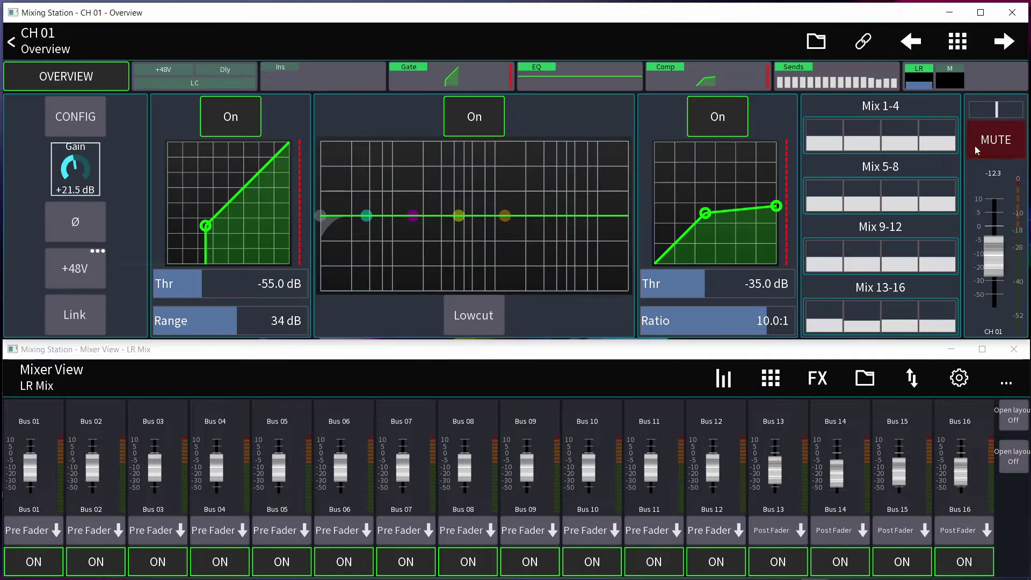
{"action": "left_click", "coordinate": [1017, 463]}
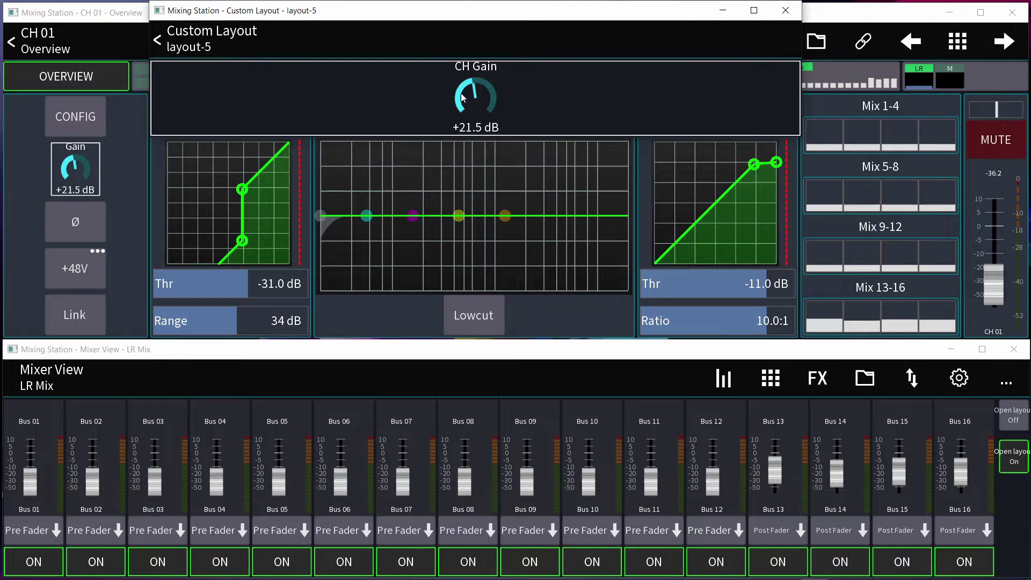
{"action": "left_click", "coordinate": [463, 97]}
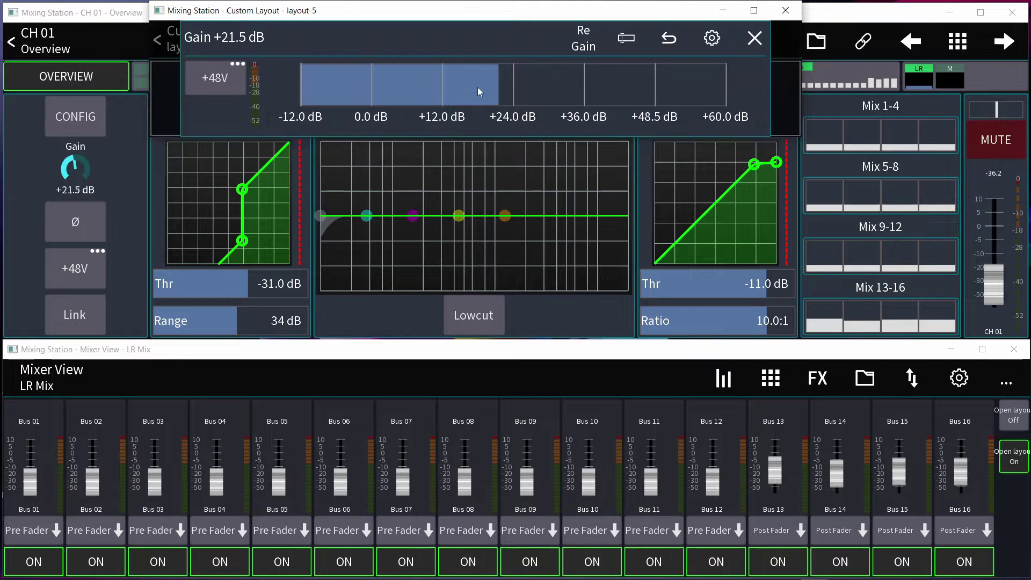
{"action": "left_click", "coordinate": [582, 45]}
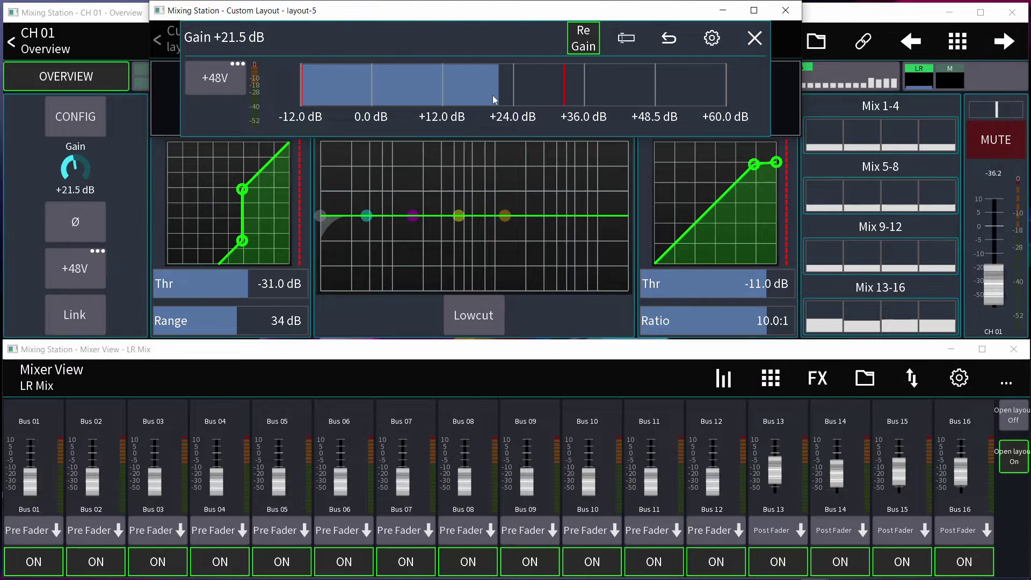
Step: Sweep channel 1's gain through +10.5, +7.0, +11.5 and +16.5 dB as thresholds follow
{"action": "left_click_drag", "start_coordinate": [495, 100], "coordinate": [412, 156]}
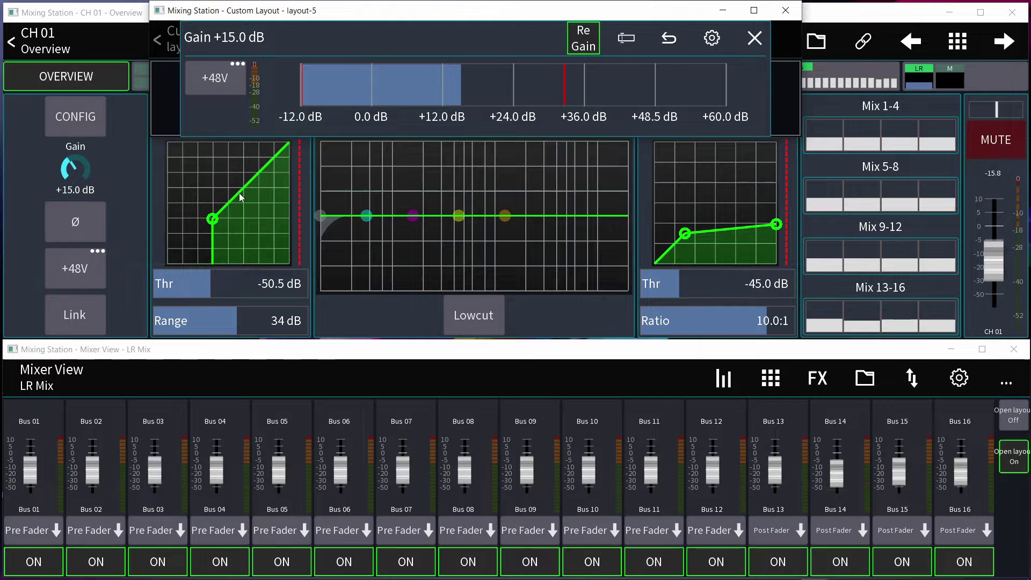
{"action": "left_click_drag", "start_coordinate": [436, 100], "coordinate": [375, 258]}
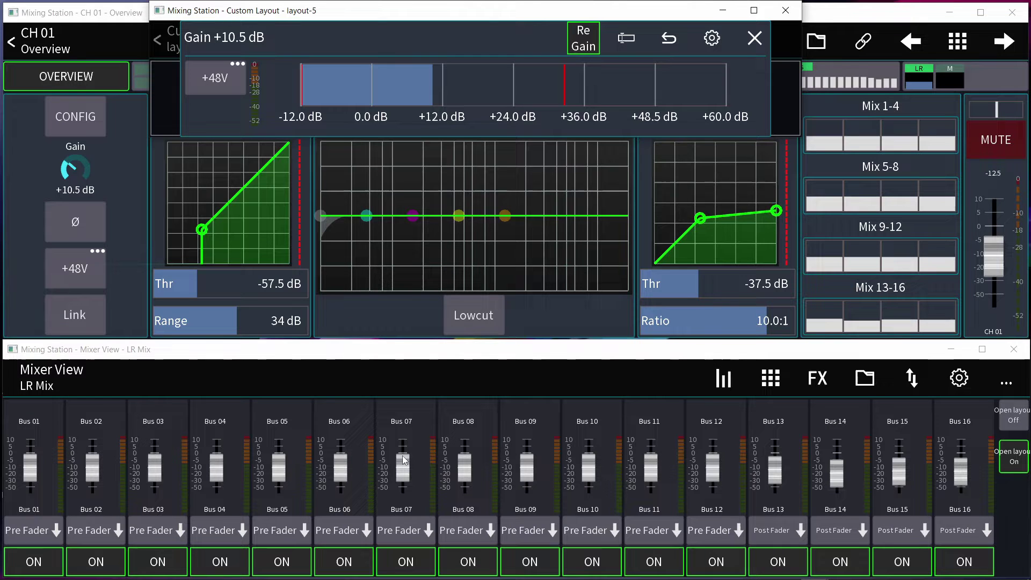
{"action": "left_click_drag", "start_coordinate": [511, 96], "coordinate": [594, 164]}
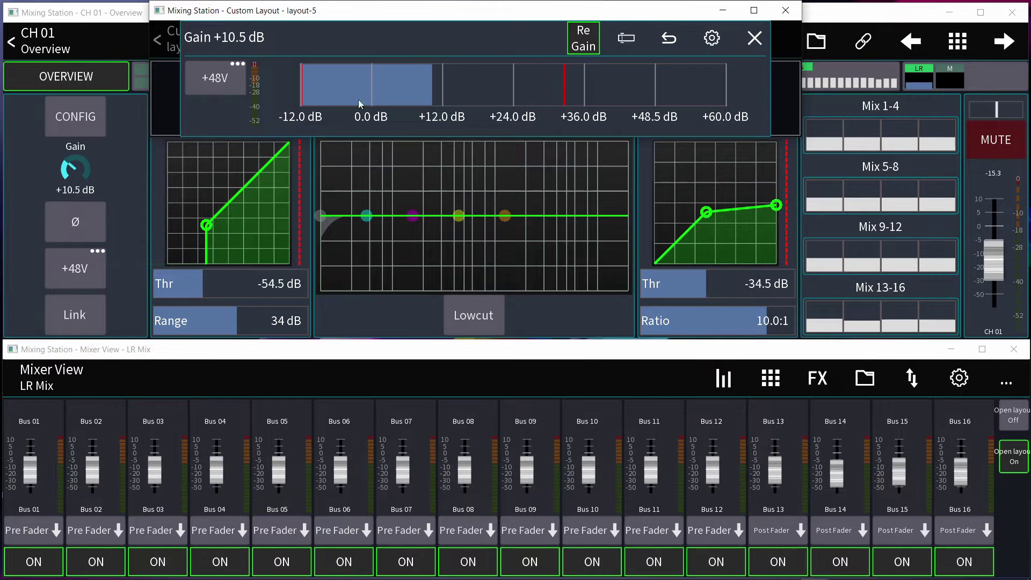
{"action": "left_click_drag", "start_coordinate": [440, 82], "coordinate": [504, 148]}
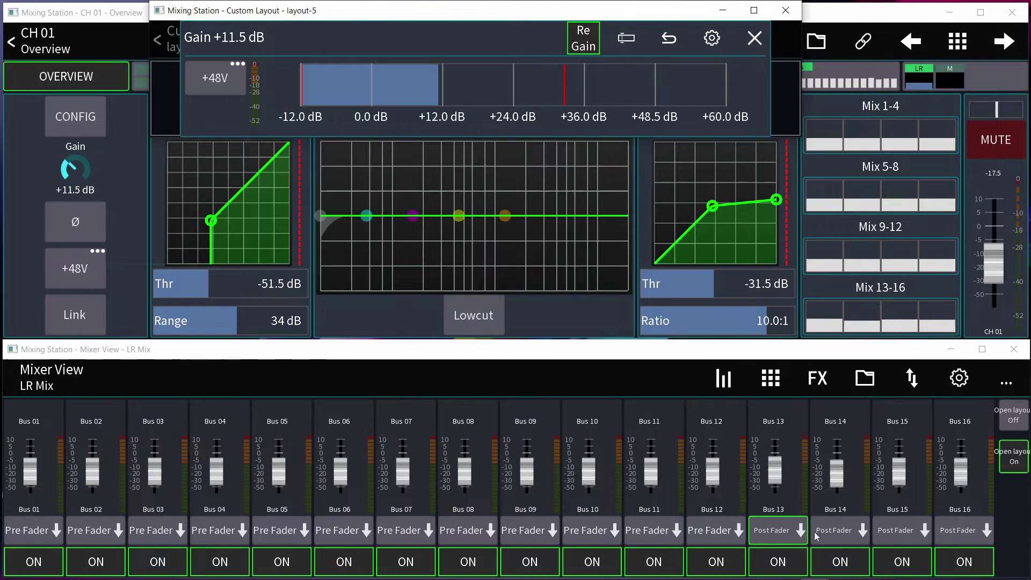
{"action": "left_click_drag", "start_coordinate": [505, 100], "coordinate": [516, 137]}
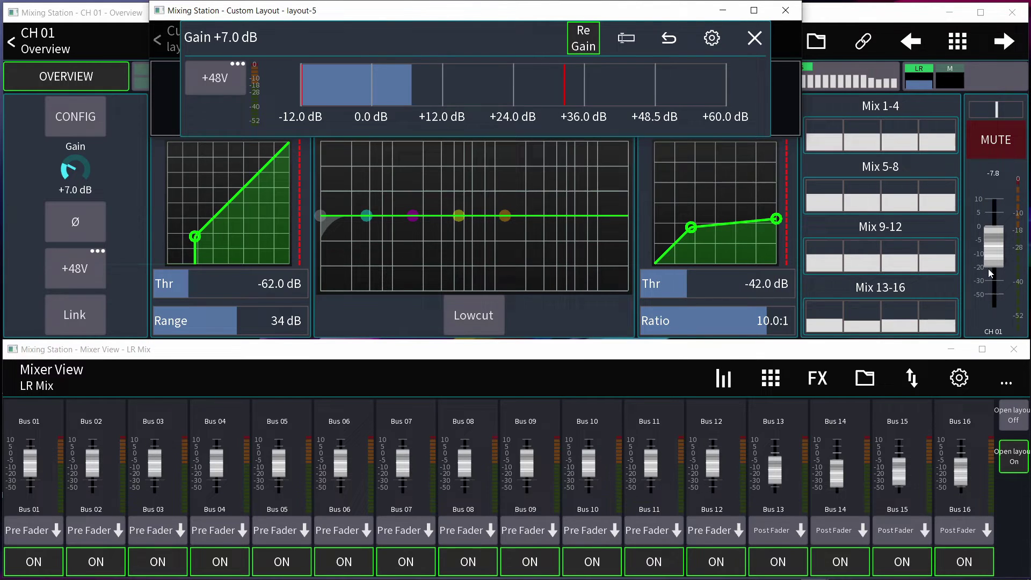
{"action": "left_click", "coordinate": [911, 379]}
Step: Show channel 1's compressor page and raise the compressor makeup gain while adjusting channel gain
{"action": "left_click", "coordinate": [673, 233]}
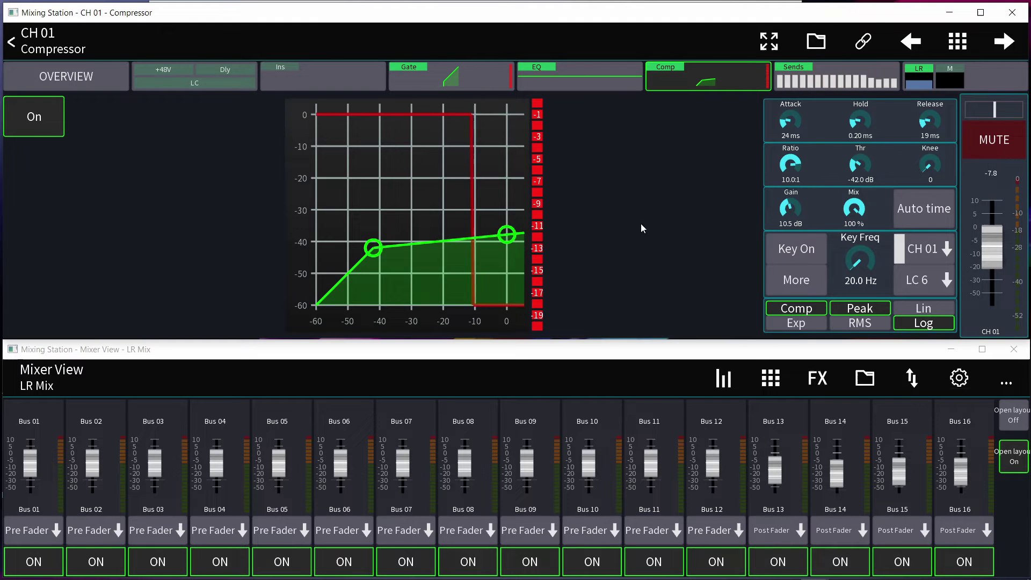
{"action": "left_click", "coordinate": [504, 110]}
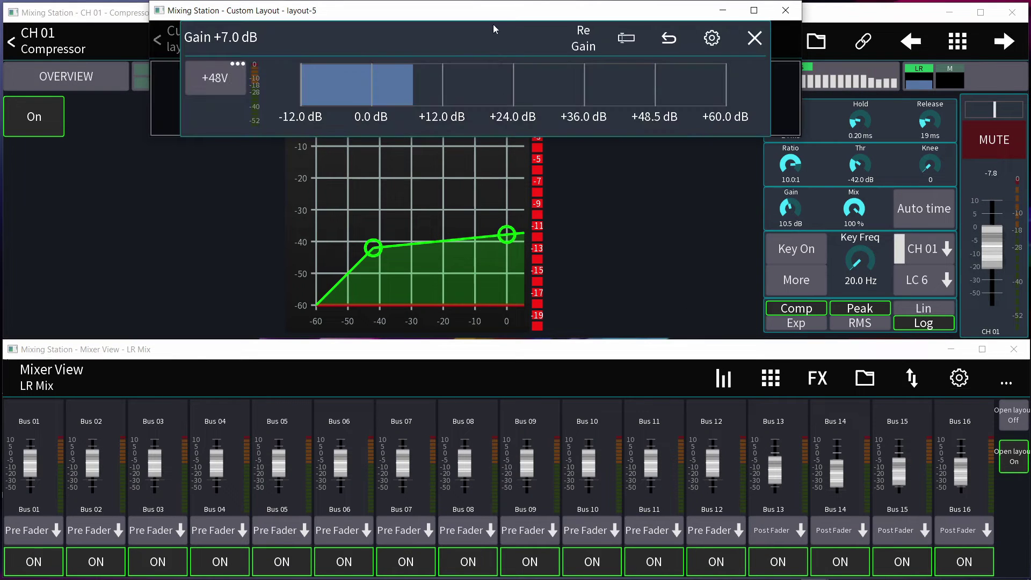
{"action": "left_click_drag", "start_coordinate": [484, 86], "coordinate": [465, 117]}
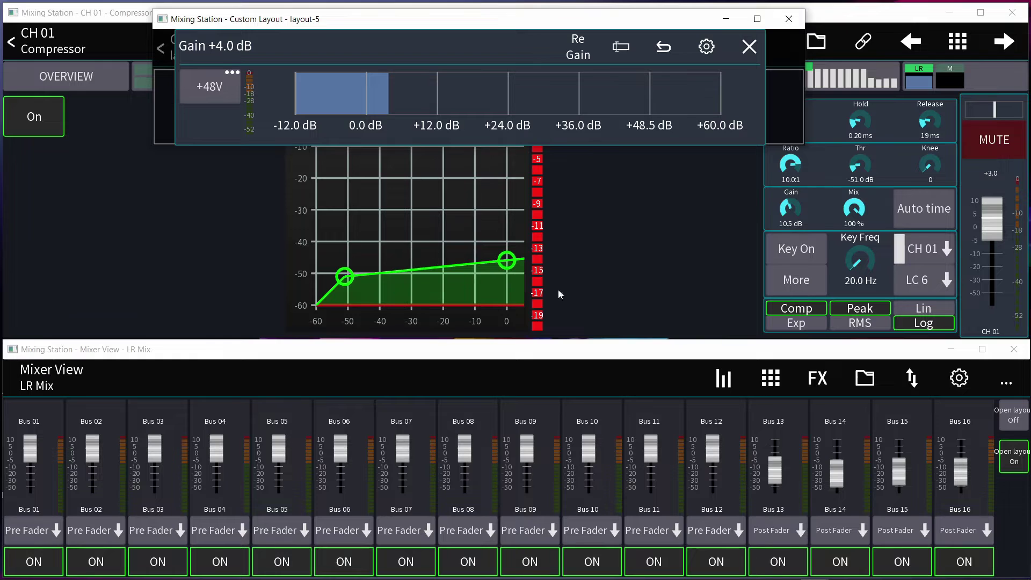
{"action": "left_click_drag", "start_coordinate": [790, 216], "coordinate": [802, 197]}
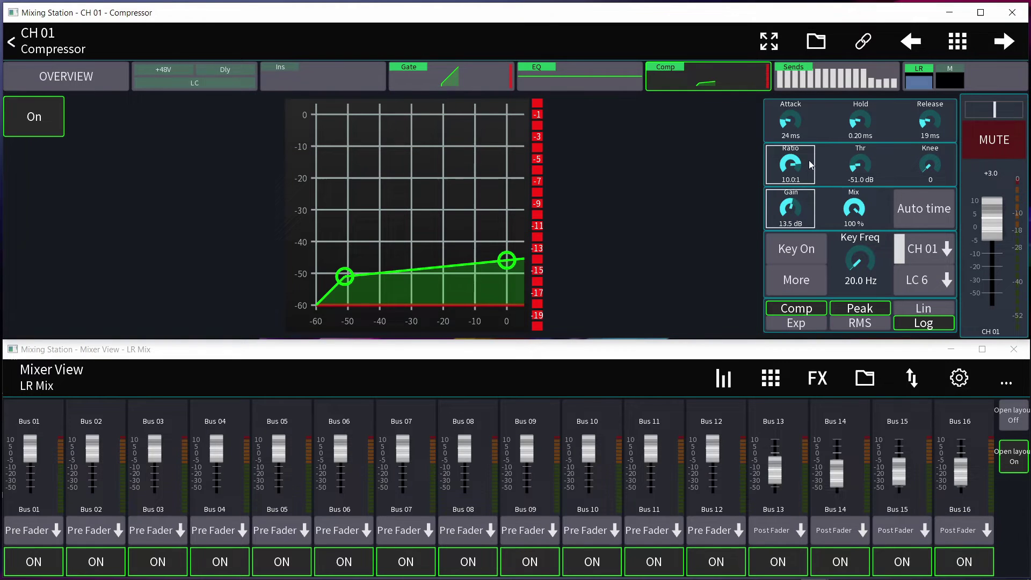
Step: Raise channel 1's gain to about +12.0 dB and lower compressor makeup gain to 11.0 dB
{"action": "left_click", "coordinate": [864, 377]}
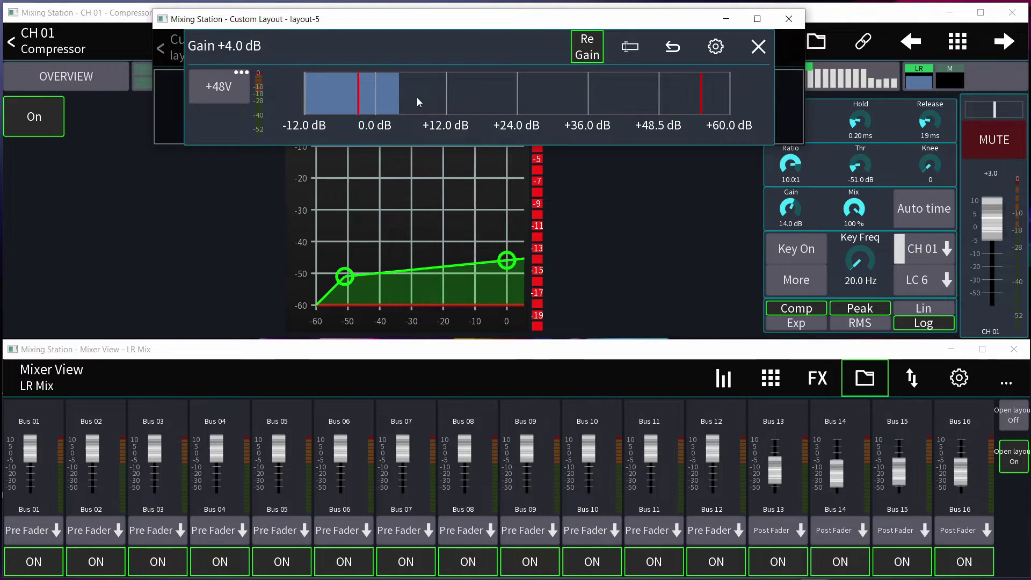
{"action": "left_click_drag", "start_coordinate": [418, 98], "coordinate": [518, 97]}
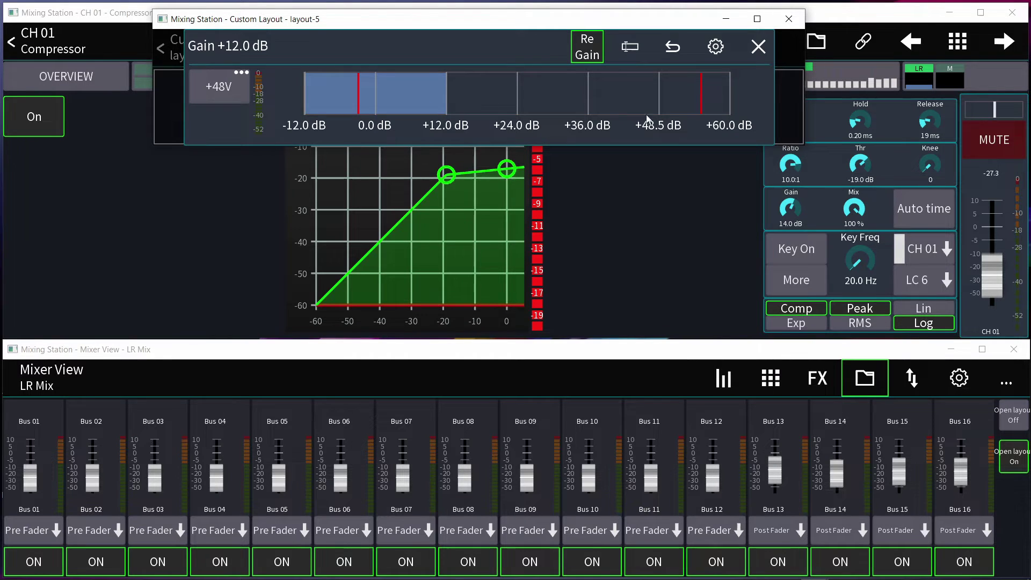
{"action": "left_click", "coordinate": [789, 211]}
{"action": "left_click_drag", "start_coordinate": [790, 211], "coordinate": [784, 280]}
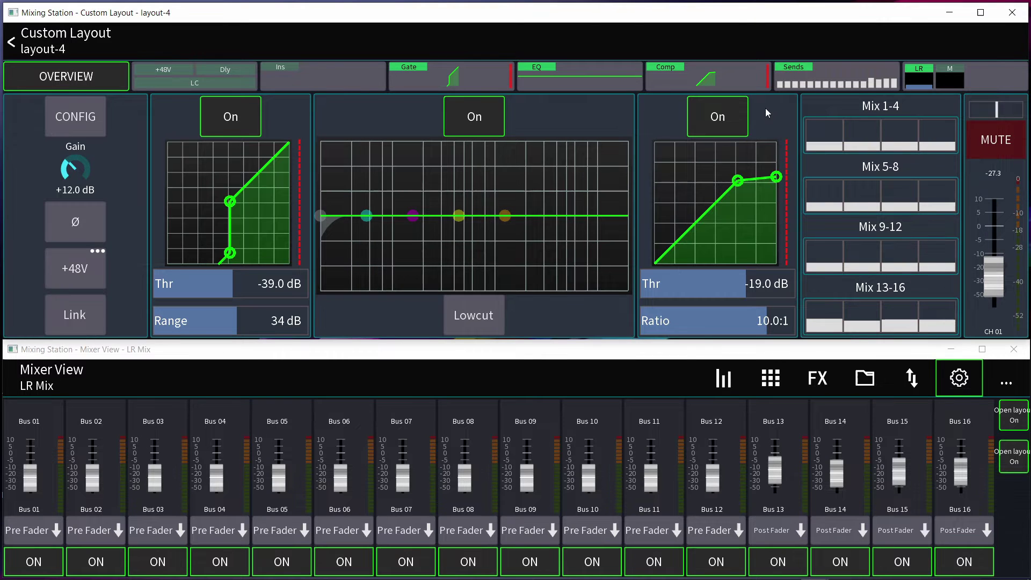
Step: Reopen channel 1's gain range and sweep the gain toward +20.0 dB with thresholds compensating
{"action": "left_click", "coordinate": [1005, 463]}
{"action": "left_click", "coordinate": [480, 104]}
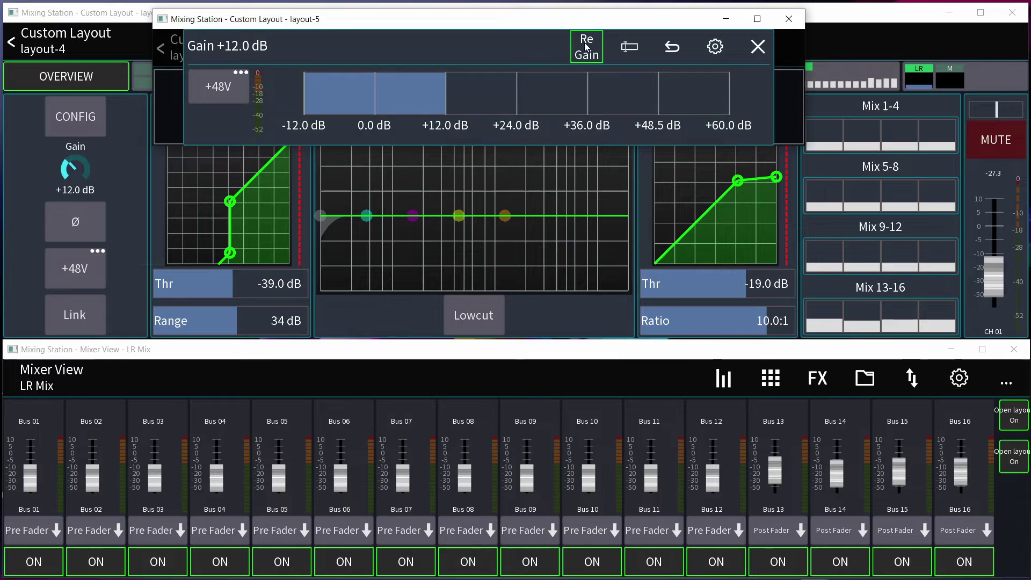
{"action": "left_click_drag", "start_coordinate": [571, 93], "coordinate": [632, 108]}
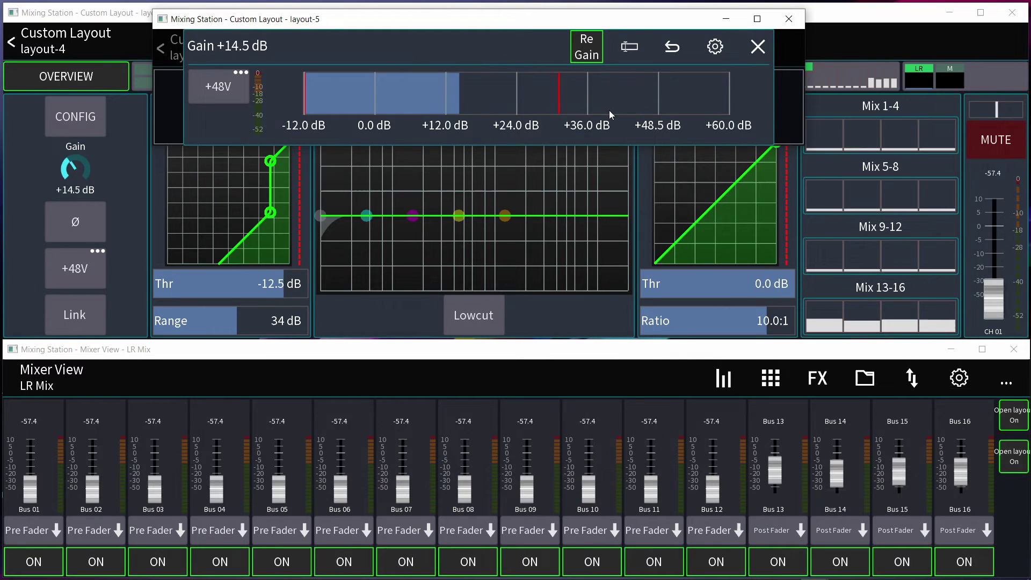
{"action": "left_click_drag", "start_coordinate": [609, 111], "coordinate": [591, 134]}
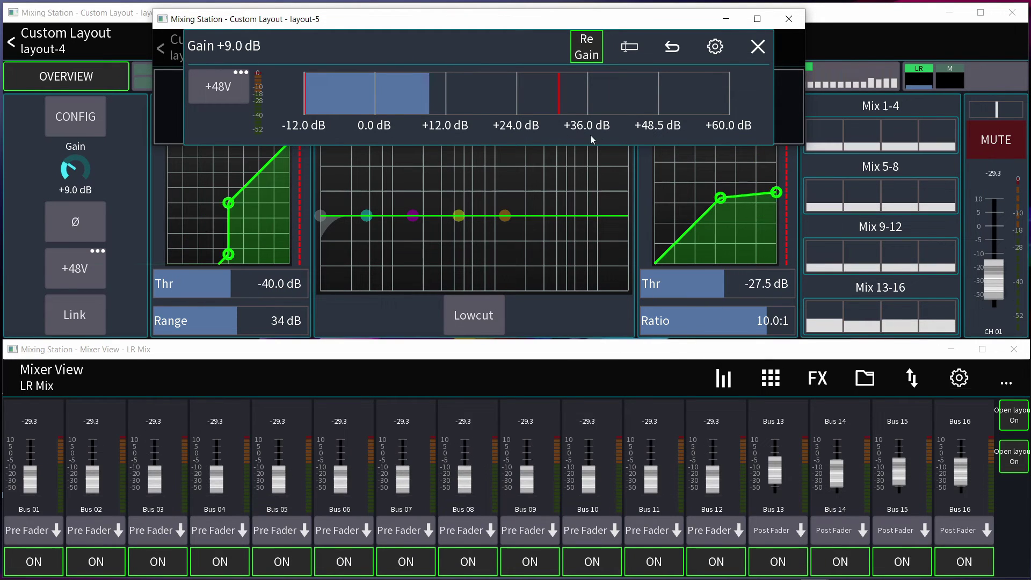
Step: Toggle Sends in the Re-Gain scope, then raise the gain to about +13.5 dB
{"action": "left_click", "coordinate": [715, 47]}
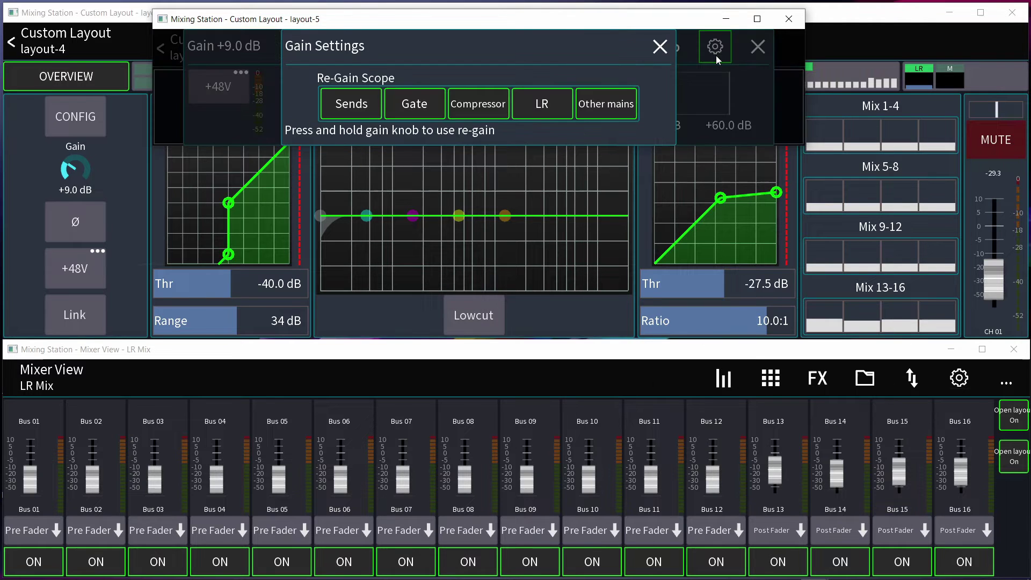
{"action": "left_click", "coordinate": [363, 110]}
{"action": "left_click", "coordinate": [660, 46]}
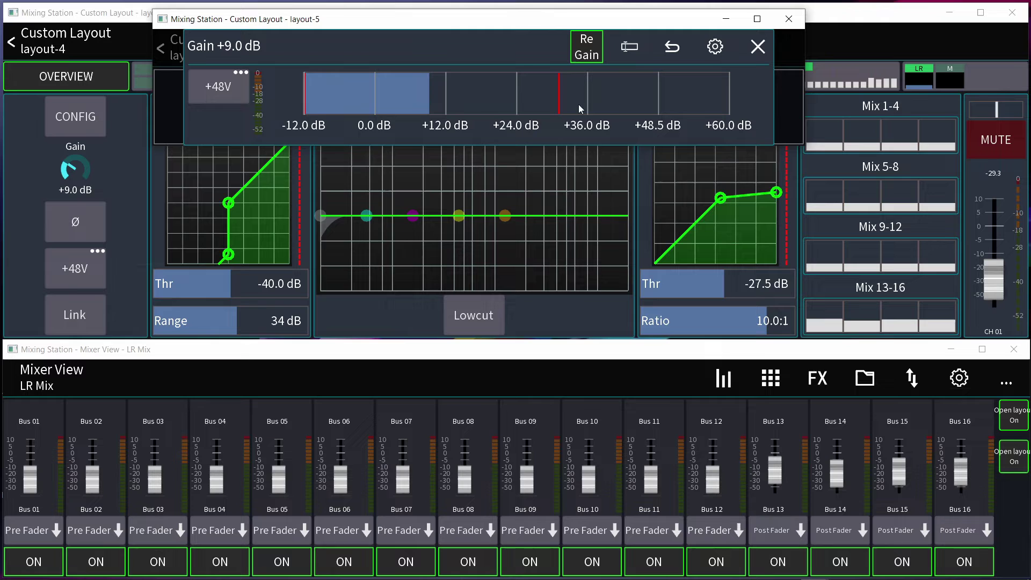
{"action": "left_click_drag", "start_coordinate": [506, 105], "coordinate": [507, 155]}
{"action": "mouse_move", "coordinate": [437, 102]}
{"action": "left_mouse_down"}
{"action": "mouse_move", "coordinate": [484, 104]}
{"action": "mouse_move", "coordinate": [454, 104]}
{"action": "left_mouse_up"}
Step: Exclude the gate from the Re-Gain scope, then exclude the compressor and re-include the gate
{"action": "left_click", "coordinate": [715, 46]}
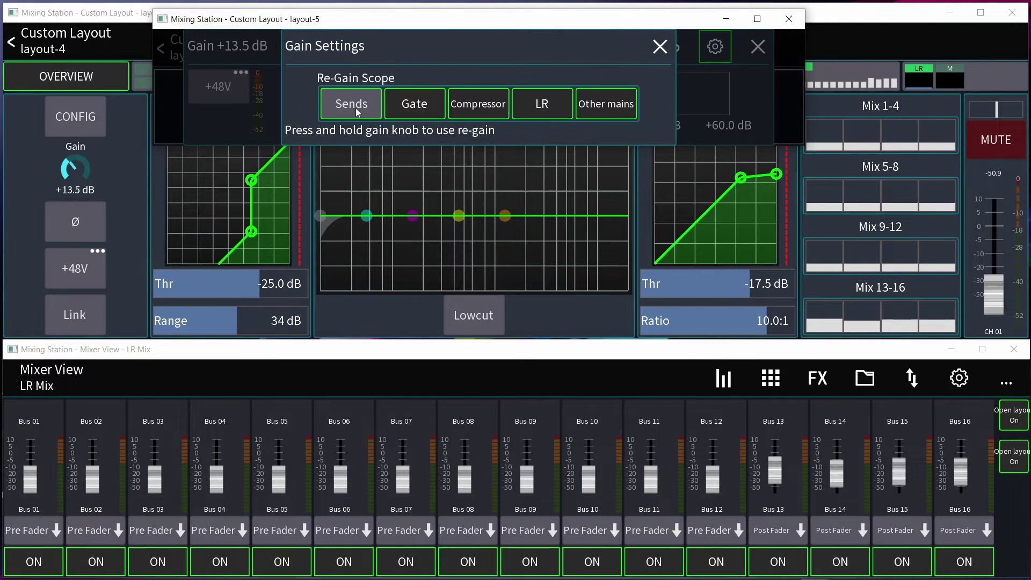
{"action": "left_click", "coordinate": [423, 108]}
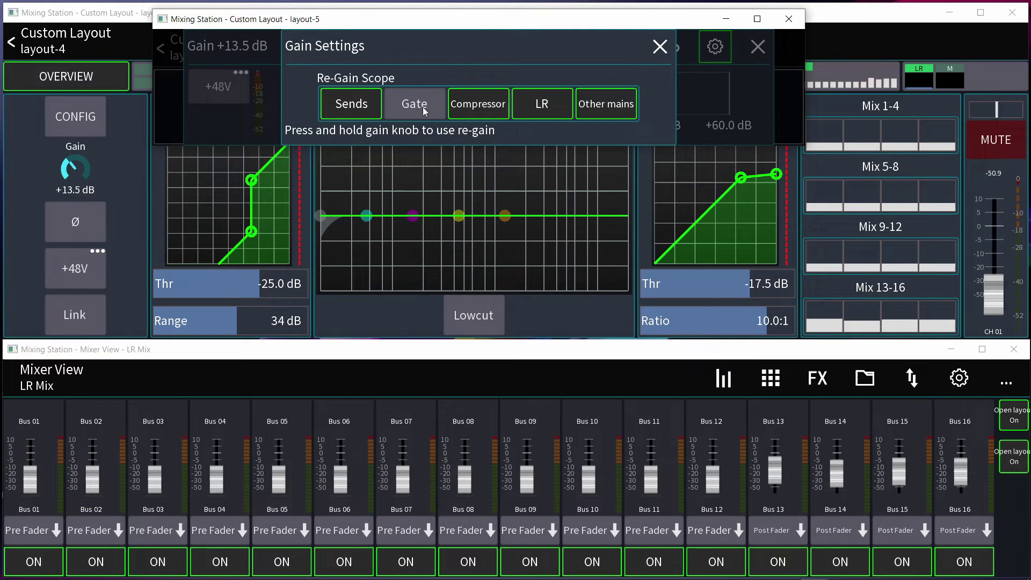
{"action": "left_click", "coordinate": [425, 159]}
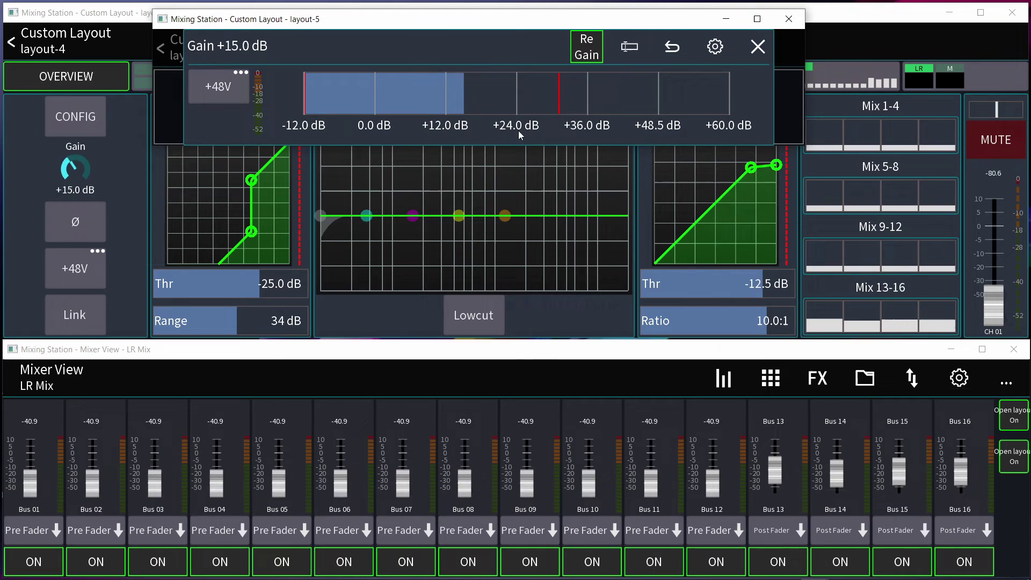
{"action": "left_click", "coordinate": [715, 47]}
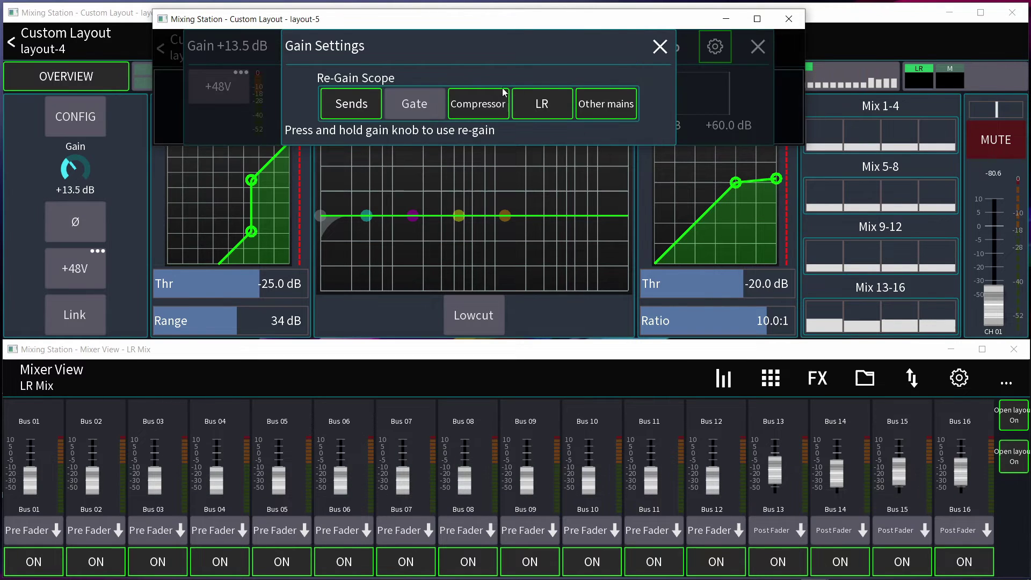
{"action": "left_click", "coordinate": [485, 101]}
{"action": "left_click", "coordinate": [429, 102]}
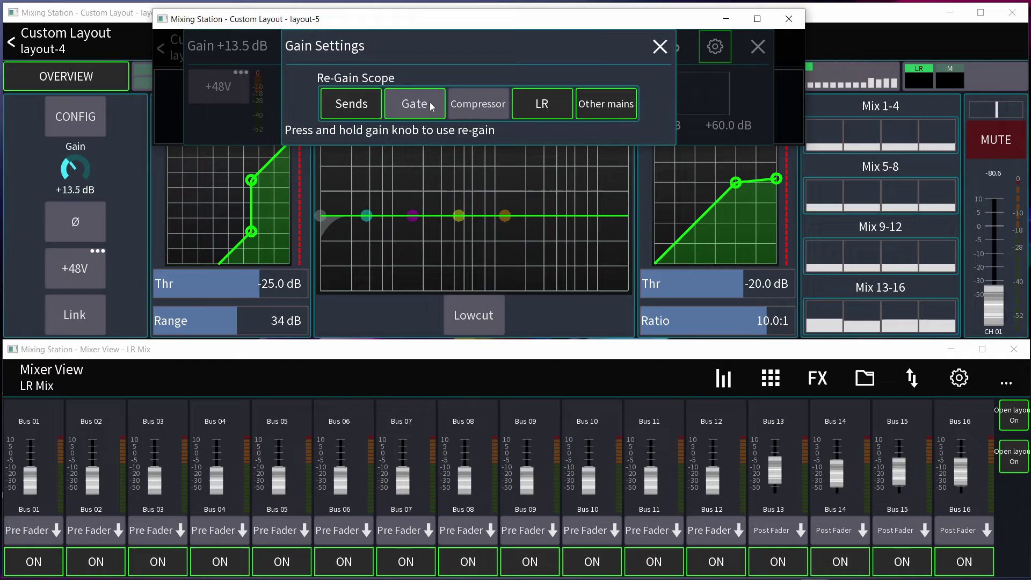
{"action": "key", "text": "Escape"}
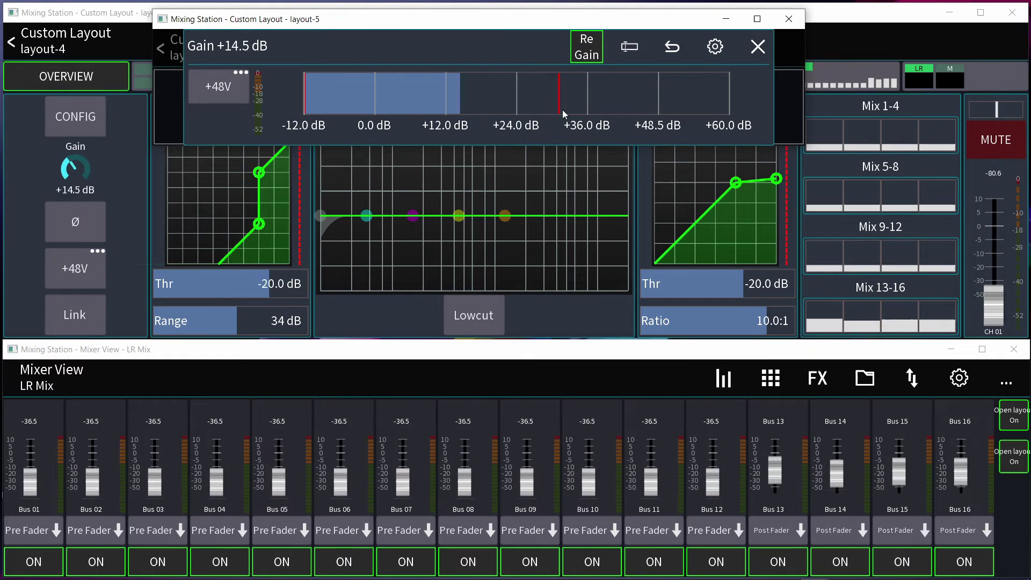
Step: Briefly exclude LR, then re-include Sends, Gate, Compressor and LR in the Re-Gain scope
{"action": "left_click", "coordinate": [715, 46]}
{"action": "left_click", "coordinate": [545, 105]}
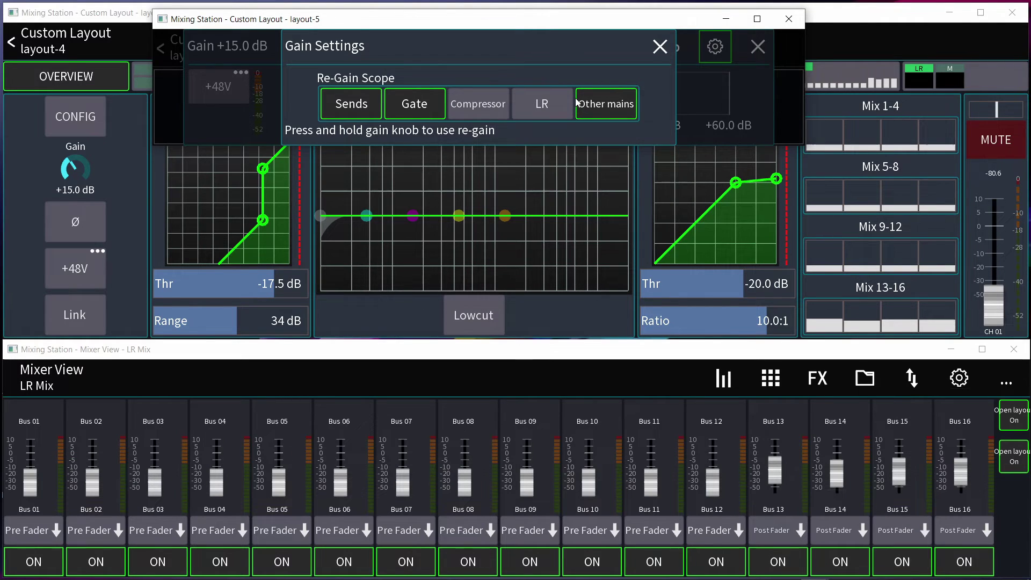
{"action": "left_click", "coordinate": [505, 115]}
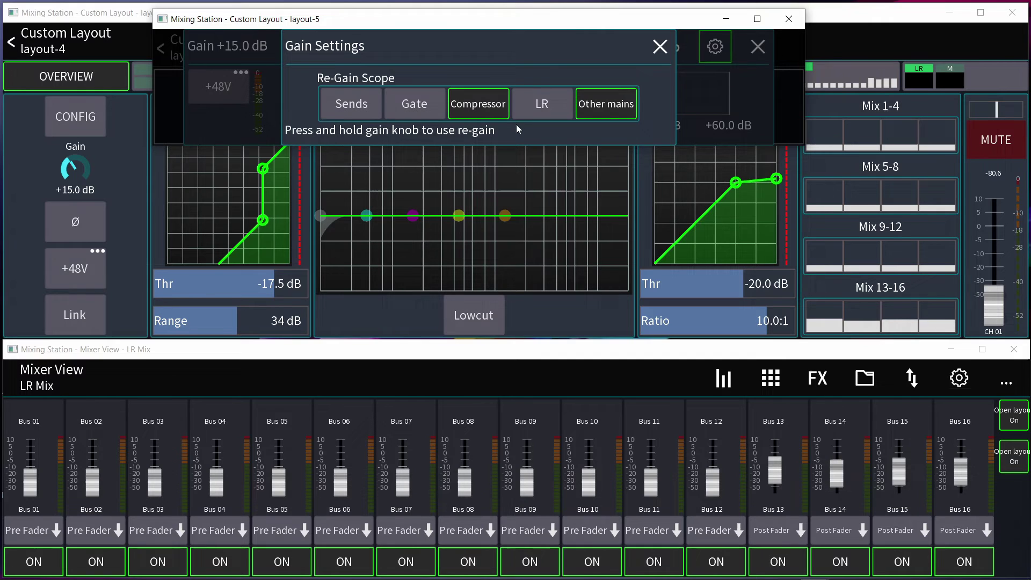
{"action": "left_click", "coordinate": [427, 105]}
{"action": "left_click", "coordinate": [372, 107]}
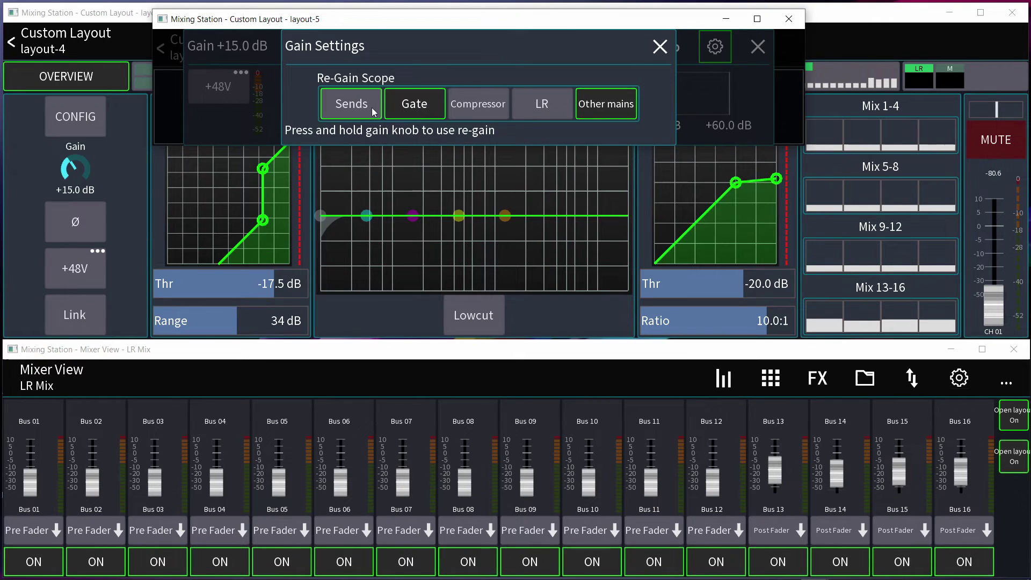
{"action": "left_click", "coordinate": [471, 94]}
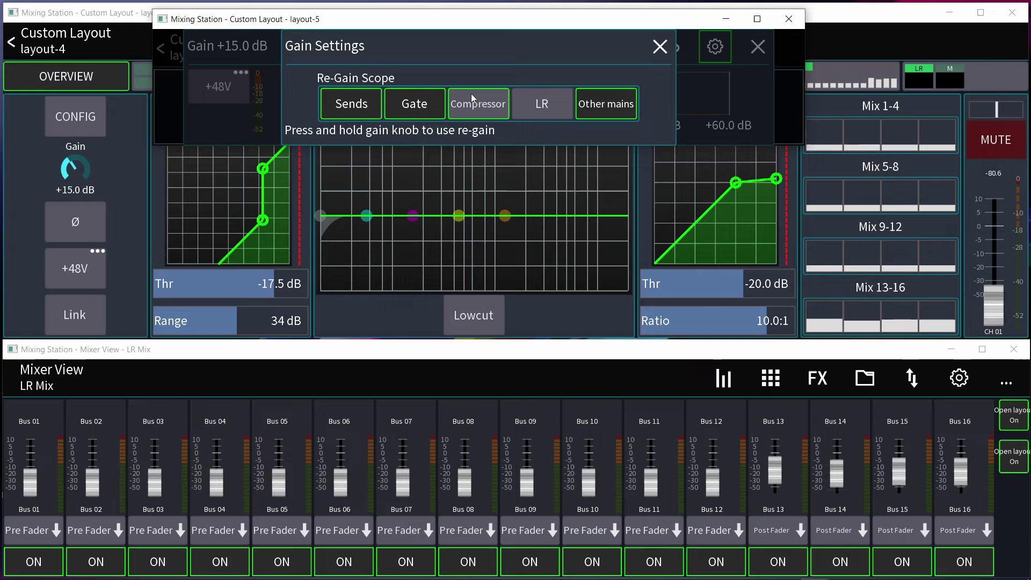
{"action": "left_click", "coordinate": [535, 103]}
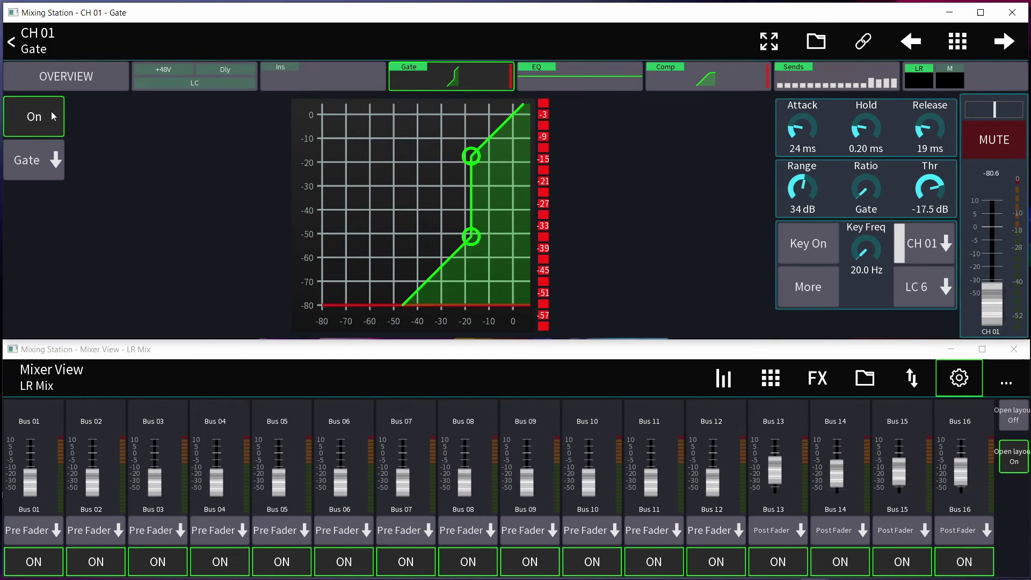
Step: Switch the gate Off, untick Gate and tick Compressor in Gain Settings, then show channel 1's overview
{"action": "left_click", "coordinate": [46, 117]}
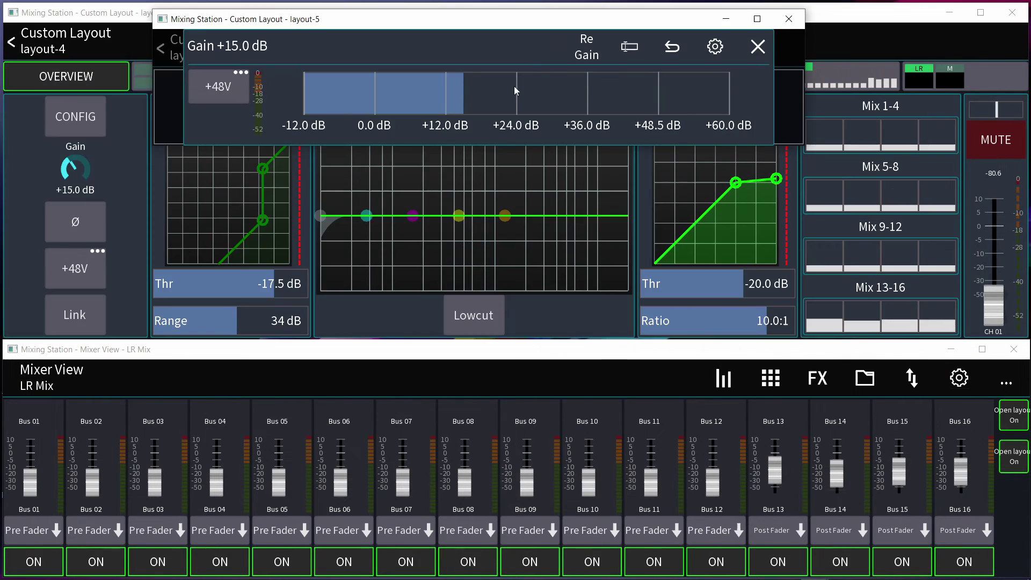
{"action": "left_click", "coordinate": [715, 46]}
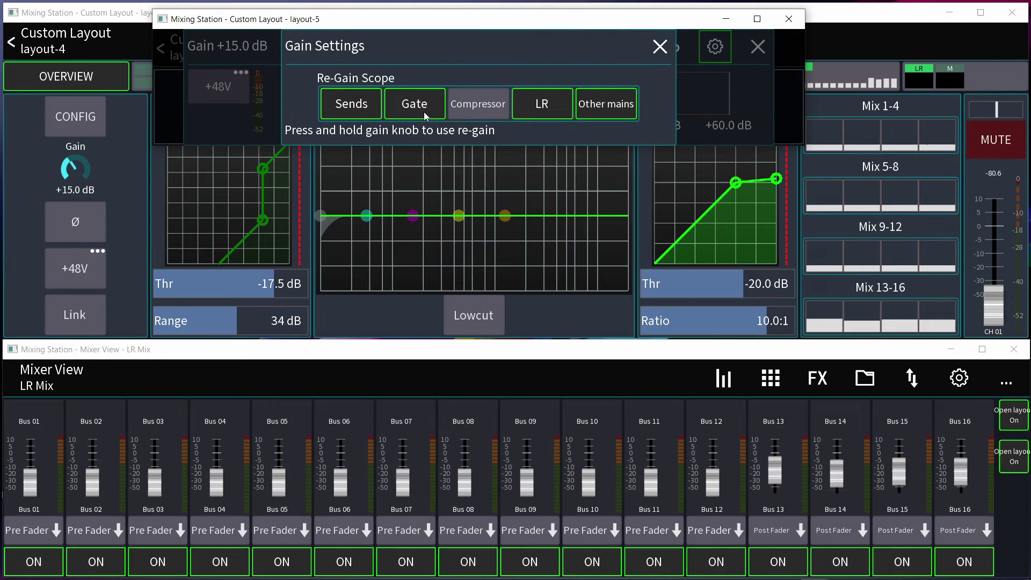
{"action": "left_click", "coordinate": [424, 112]}
{"action": "left_click", "coordinate": [478, 107]}
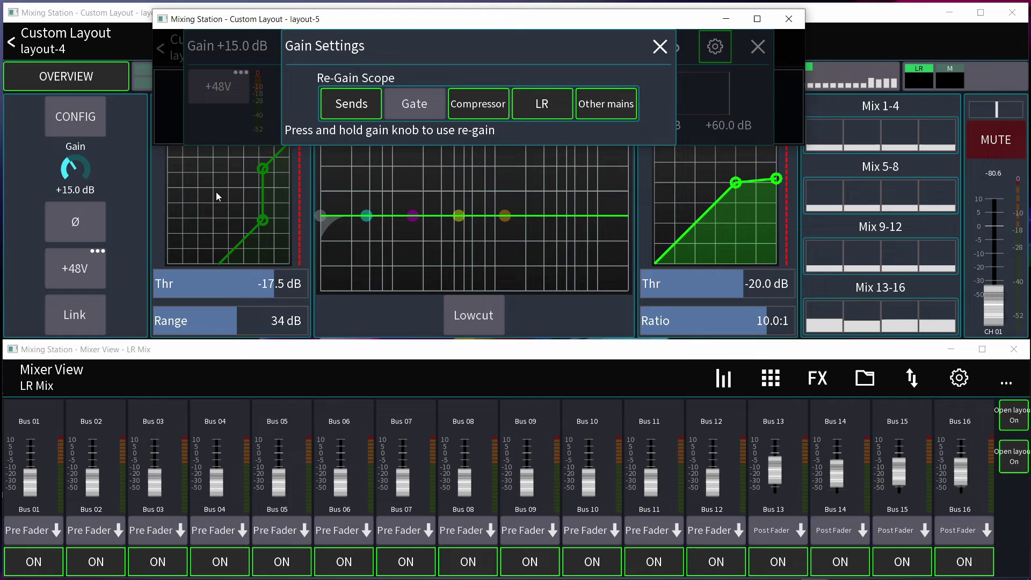
{"action": "left_click", "coordinate": [236, 217]}
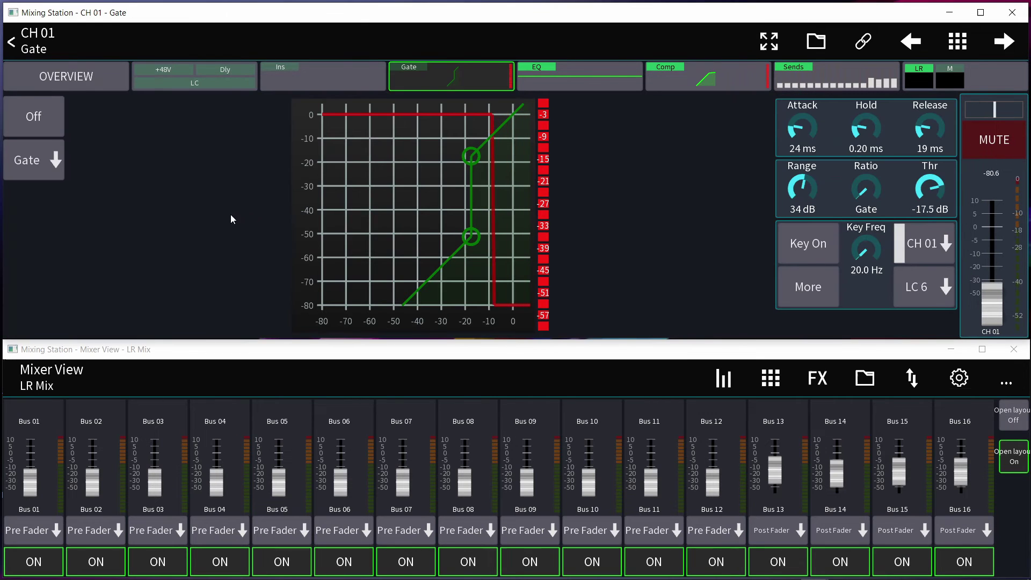
{"action": "left_click", "coordinate": [85, 82]}
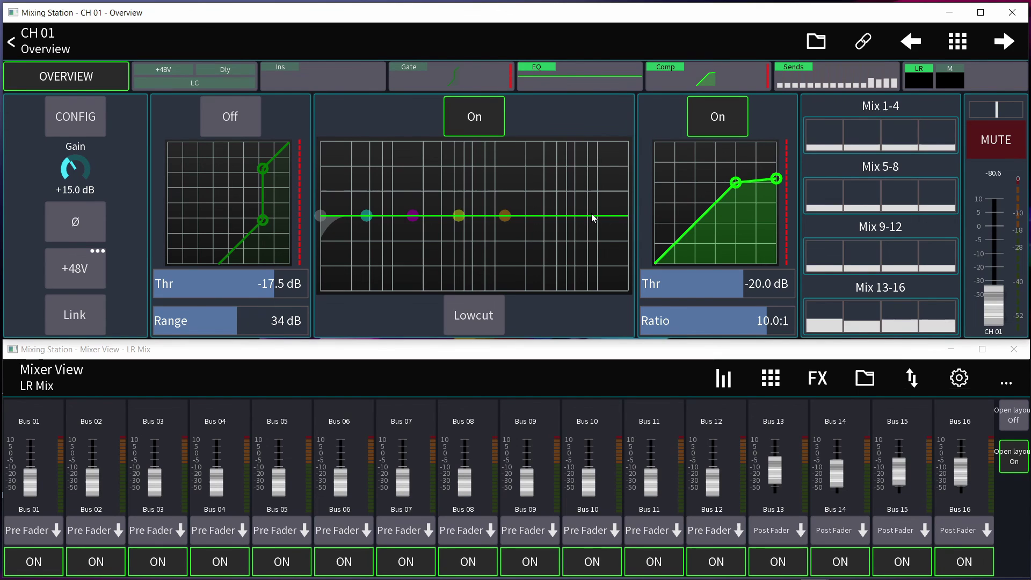
Step: Flip channel 1's polarity and restore it, then enable Re Gain and raise gain to +18.0 dB
{"action": "left_click", "coordinate": [93, 224]}
{"action": "left_click", "coordinate": [97, 214]}
{"action": "left_click", "coordinate": [91, 159]}
{"action": "left_click", "coordinate": [91, 158]}
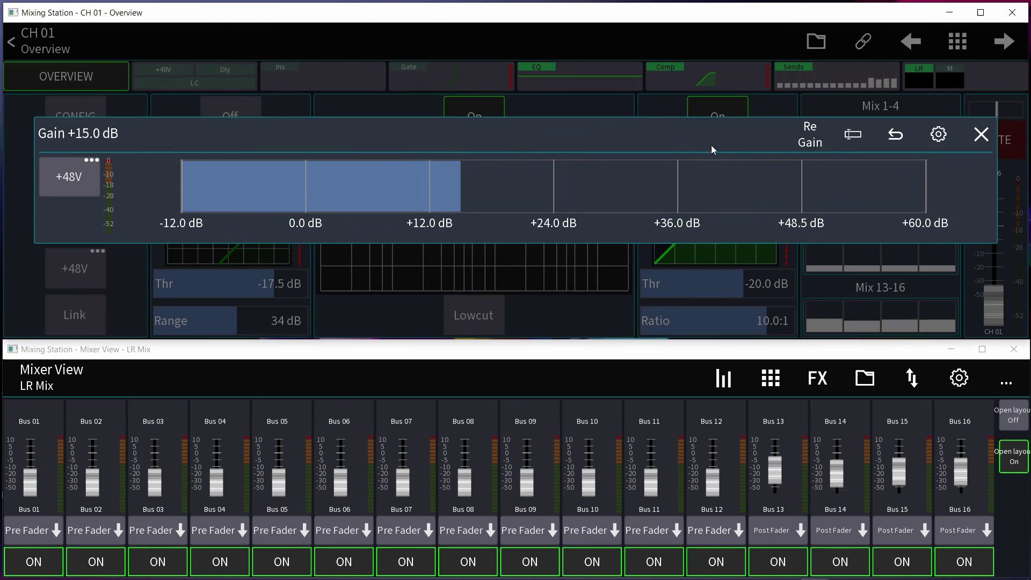
{"action": "left_click", "coordinate": [810, 135]}
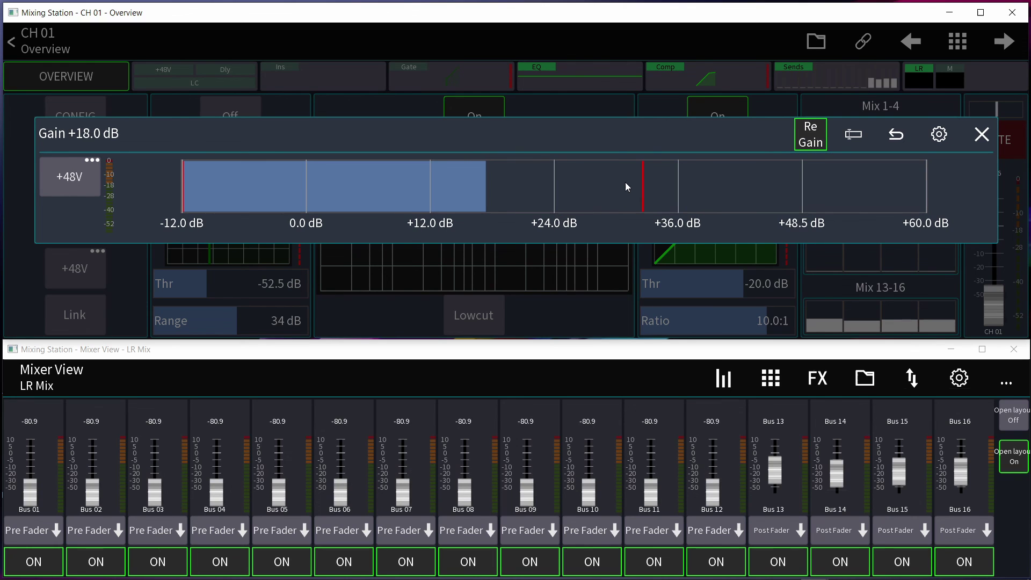